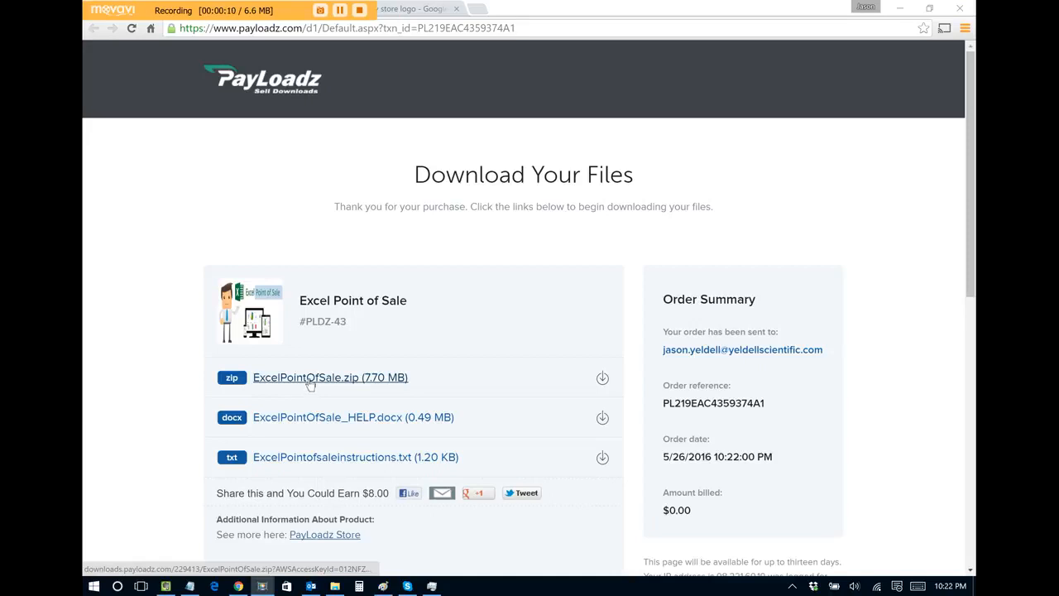
Step: Download ExcelPointOfSale.zip from PayLoadz and show it in the Downloads folder
{"action": "left_click", "coordinate": [309, 383]}
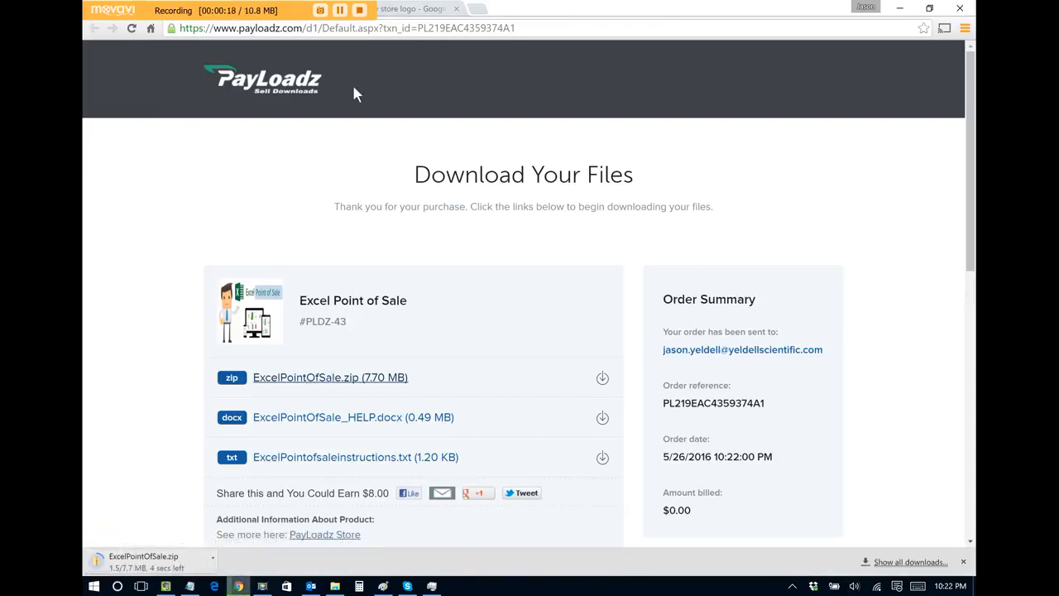
{"action": "left_click", "coordinate": [335, 586]}
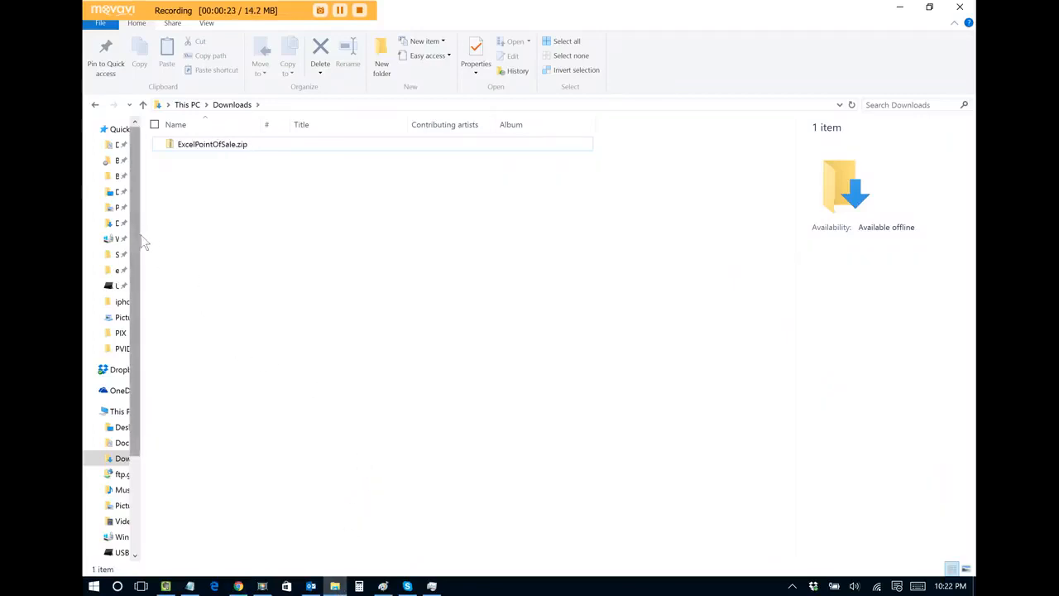
Step: Extract ExcelPointOfSale.zip into its own folder with Extract All
{"action": "left_click", "coordinate": [203, 145]}
{"action": "right_click", "coordinate": [200, 144]}
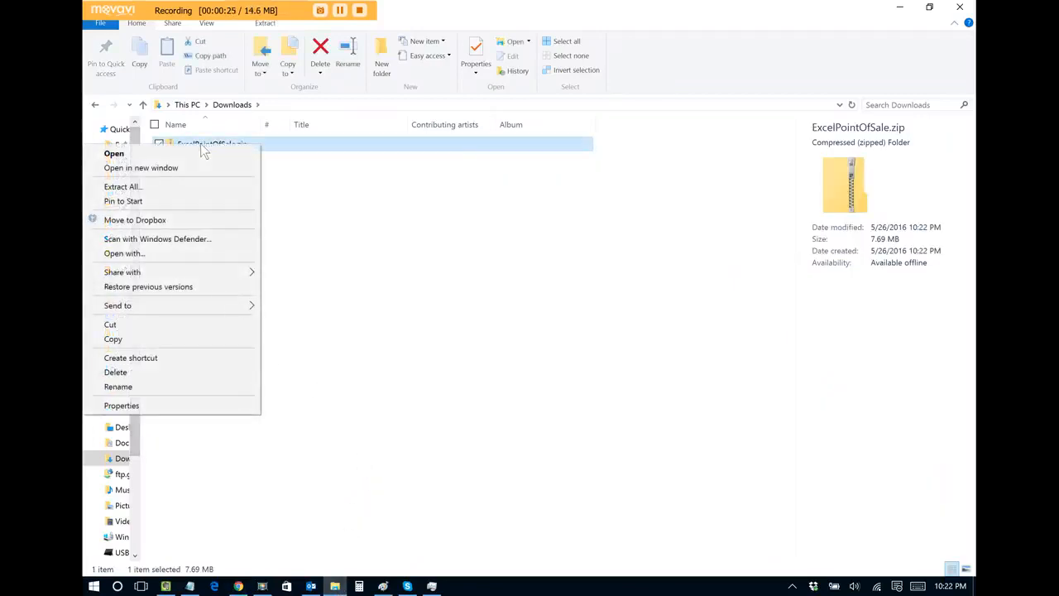
{"action": "left_click", "coordinate": [179, 186]}
{"action": "left_click", "coordinate": [645, 436]}
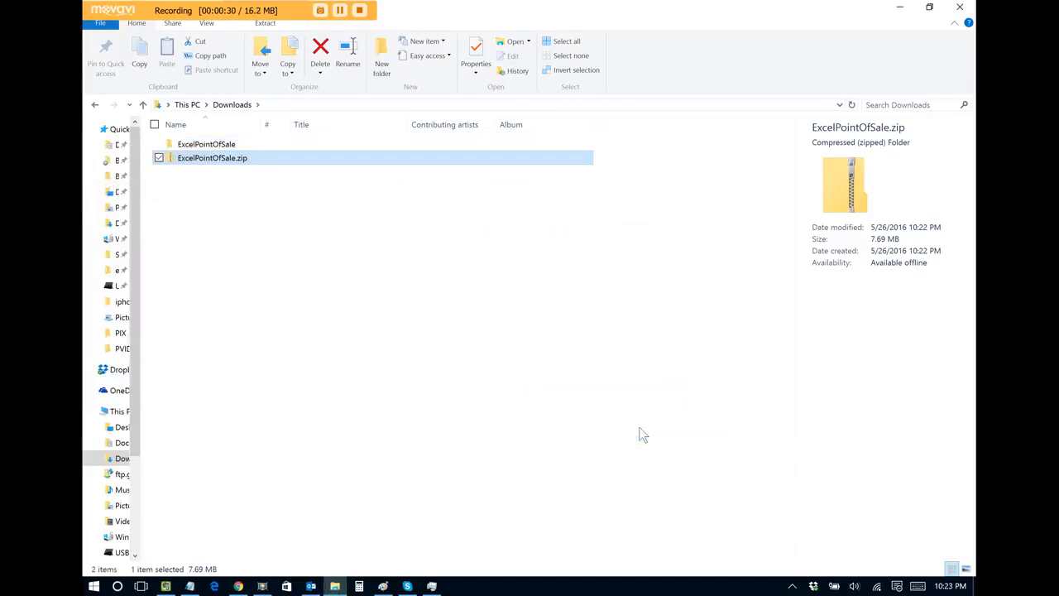
{"action": "left_click", "coordinate": [456, 358]}
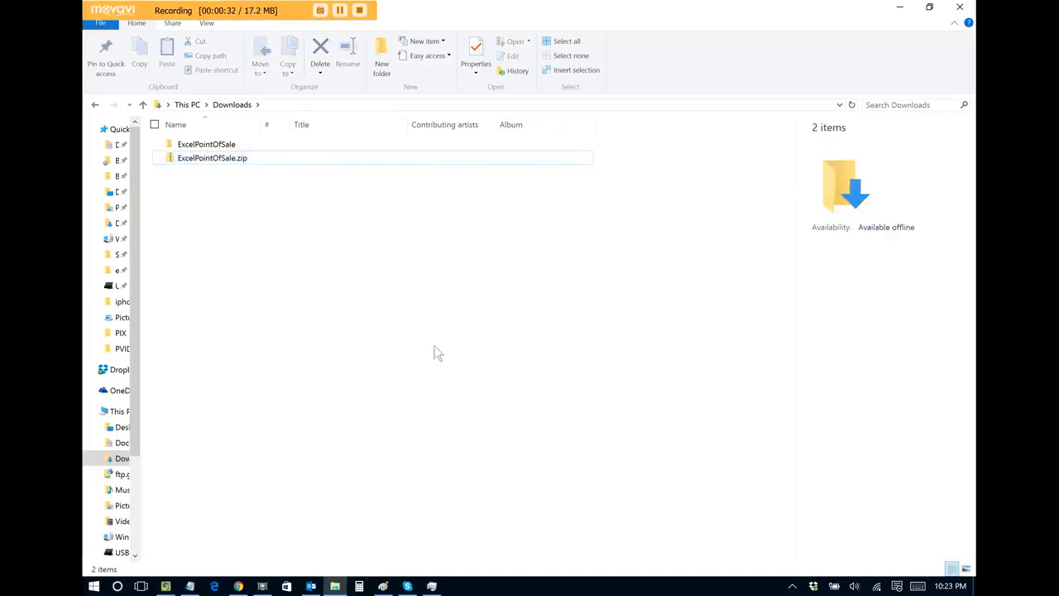
Step: Open EXCELPOINTOFSALE.xls from the nested ExcelPointOfSale folder
{"action": "double_click", "coordinate": [207, 145]}
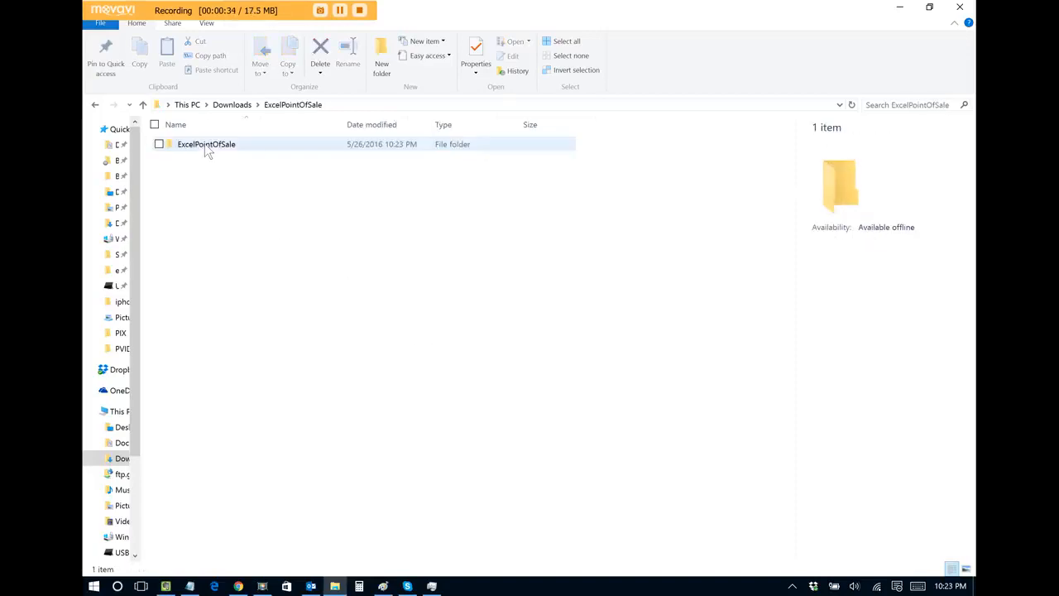
{"action": "double_click", "coordinate": [204, 143]}
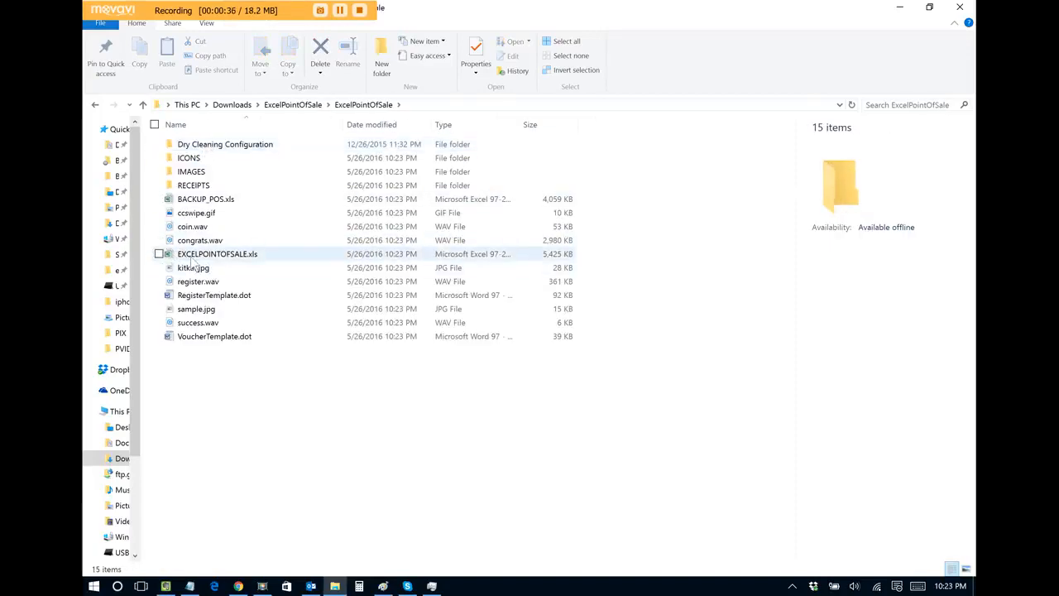
{"action": "double_click", "coordinate": [233, 256]}
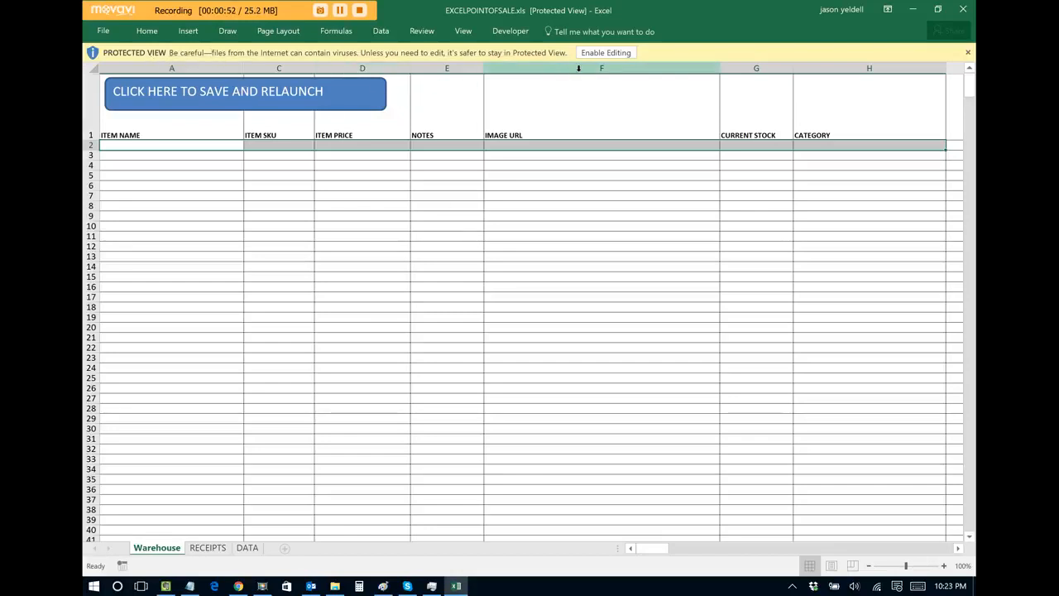
Step: Enable editing on EXCELPOINTOFSALE.xls, acknowledge the message, and relaunch the workbook
{"action": "left_click", "coordinate": [606, 53]}
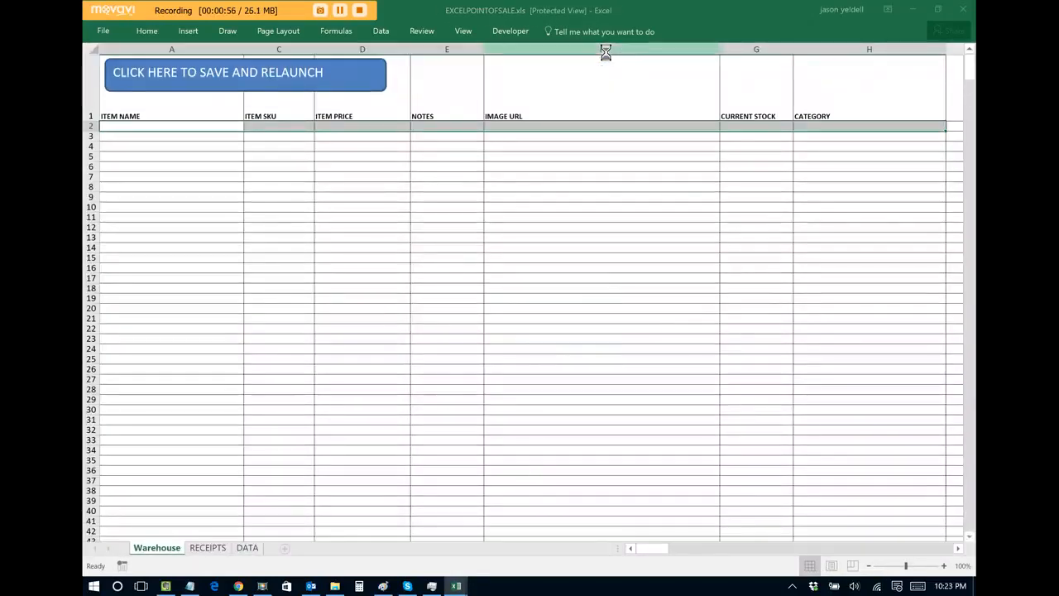
{"action": "left_click", "coordinate": [576, 341]}
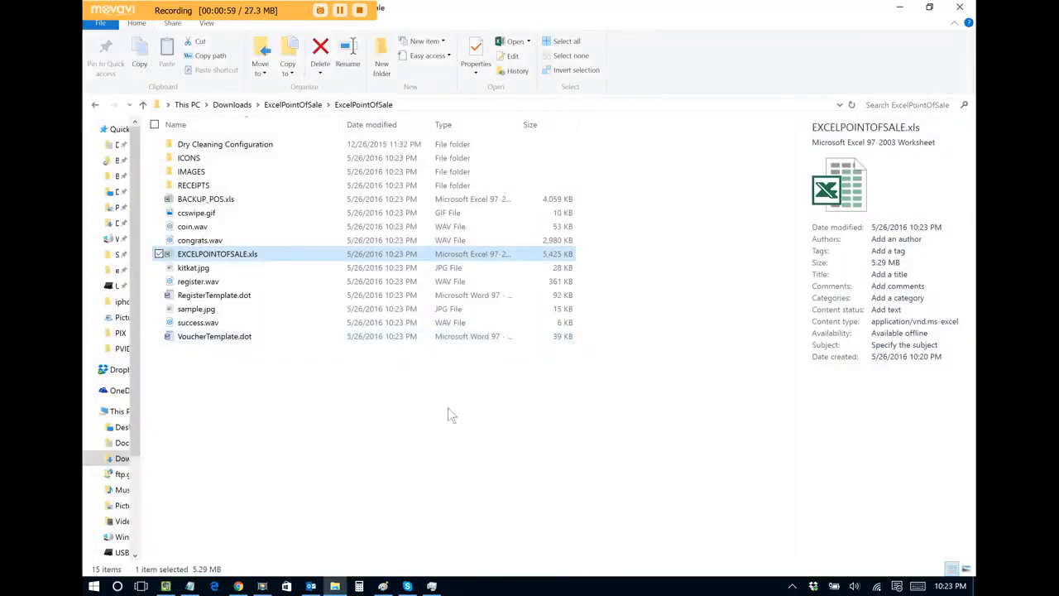
{"action": "left_click", "coordinate": [412, 431]}
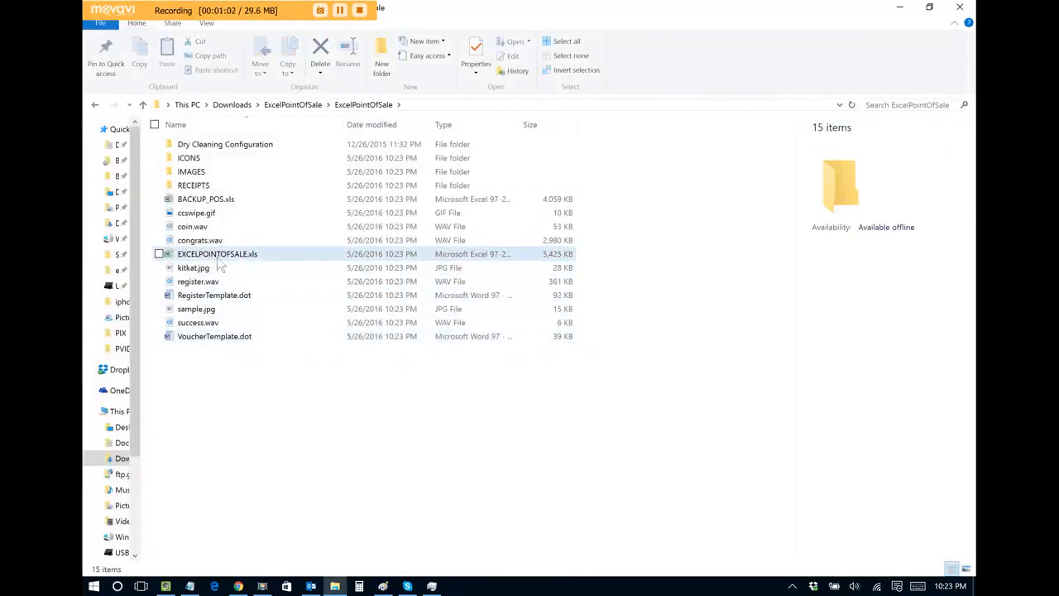
{"action": "double_click", "coordinate": [213, 257]}
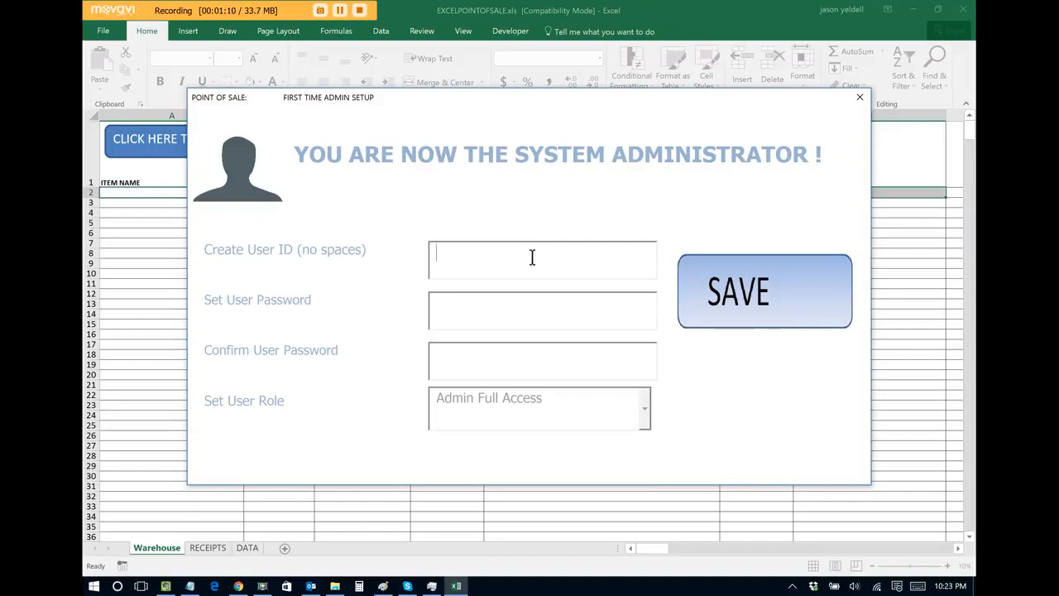
Step: Create the administrator account with a user ID and password, then confirm the new user
{"action": "type", "text": "jyeldell"}
{"action": "left_click", "coordinate": [510, 310]}
{"action": "type", "text": "12345"}
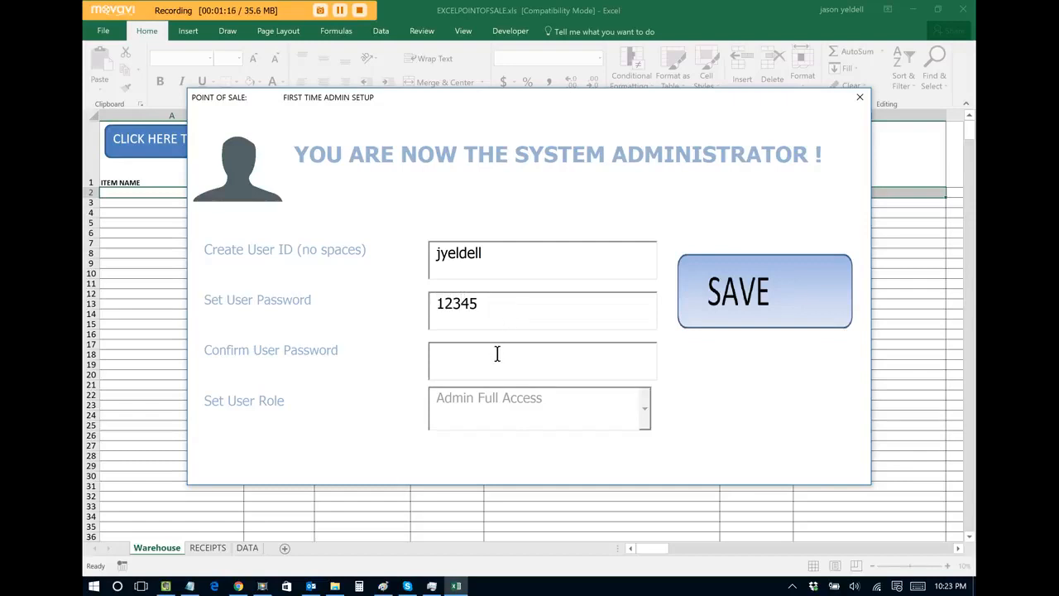
{"action": "type", "text": "123"}
{"action": "key", "text": "Return"}
{"action": "left_click", "coordinate": [601, 355]}
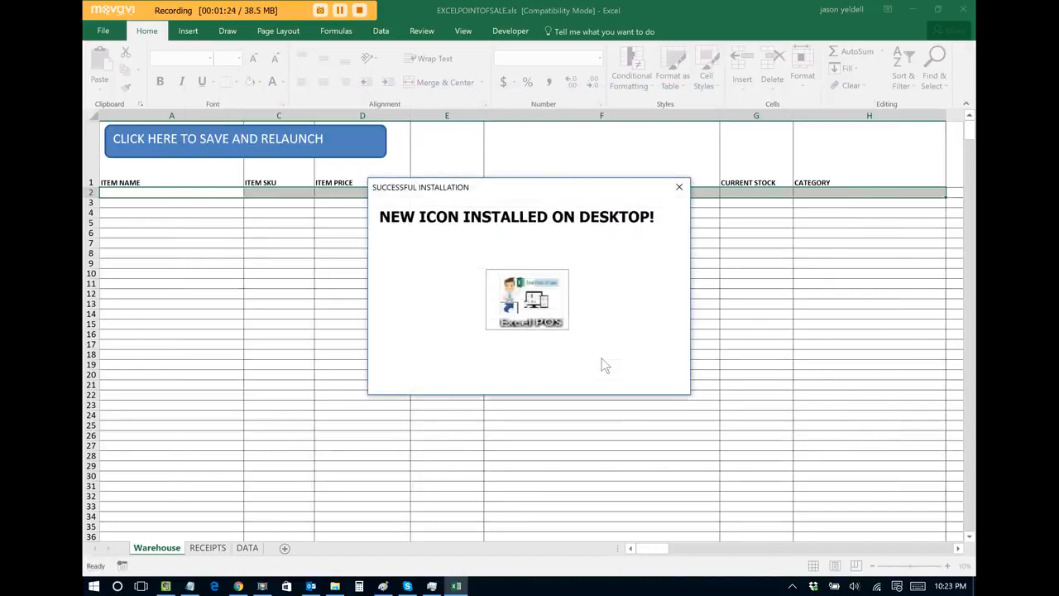
Step: Close the Successful Installation notice to reach the point-of-sale MAIN menu
{"action": "left_click", "coordinate": [679, 187]}
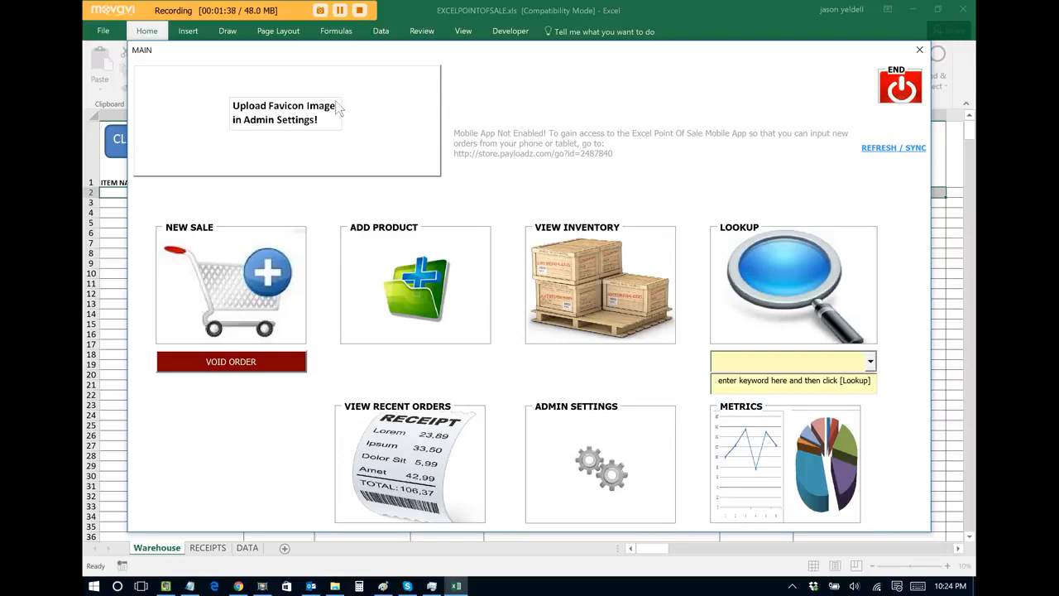
Step: Log in to Admin Settings with the new administrator's user ID and password
{"action": "left_click", "coordinate": [602, 477]}
{"action": "left_click", "coordinate": [740, 246]}
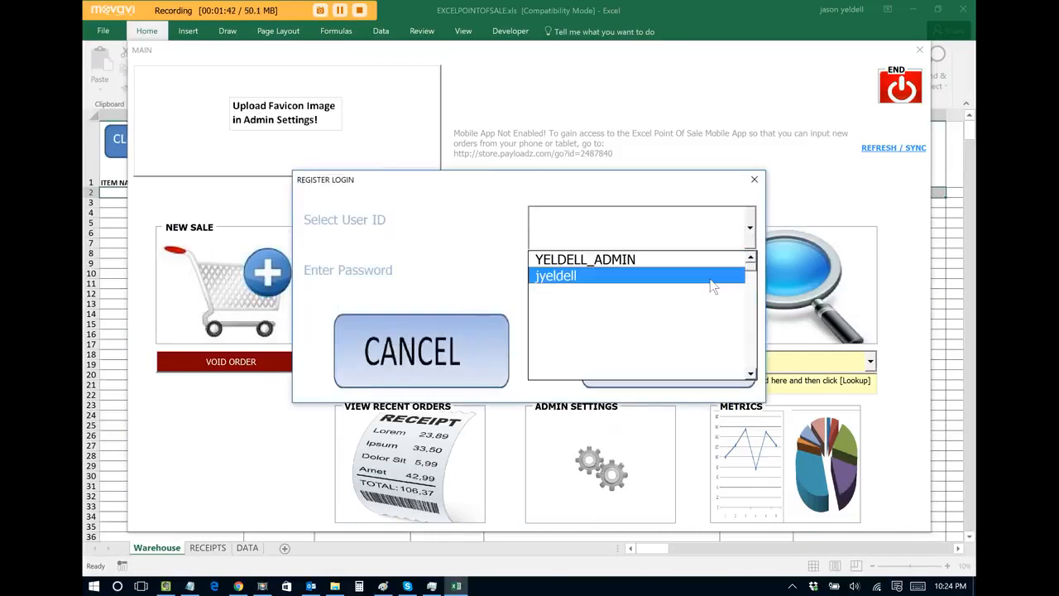
{"action": "left_click", "coordinate": [713, 285]}
{"action": "left_click", "coordinate": [679, 284]}
{"action": "type", "text": "**"}
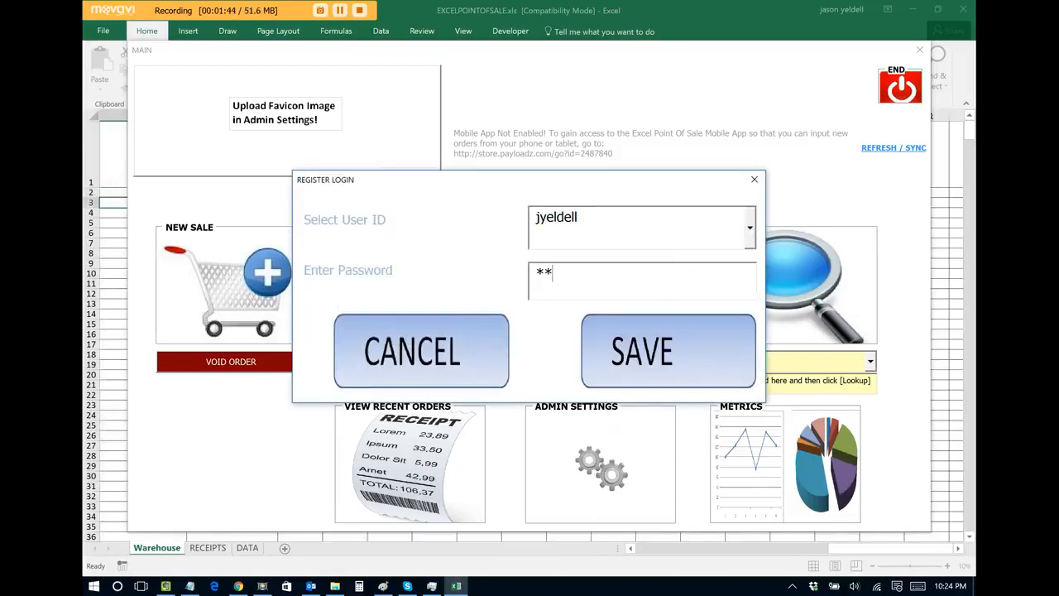
{"action": "type", "text": "***"}
{"action": "left_click", "coordinate": [653, 349]}
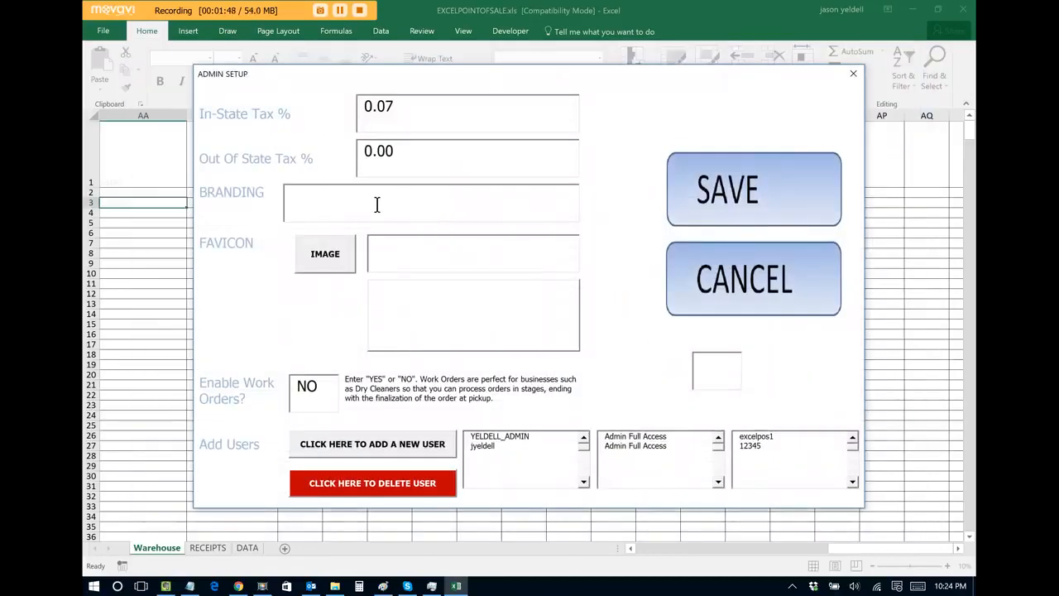
Step: Set branding to 'Jason's Candy Shoppe' and pick the candyStore favicon image from Pictures
{"action": "left_click", "coordinate": [331, 201]}
{"action": "type", "text": "Jason's Candy Shoppe"}
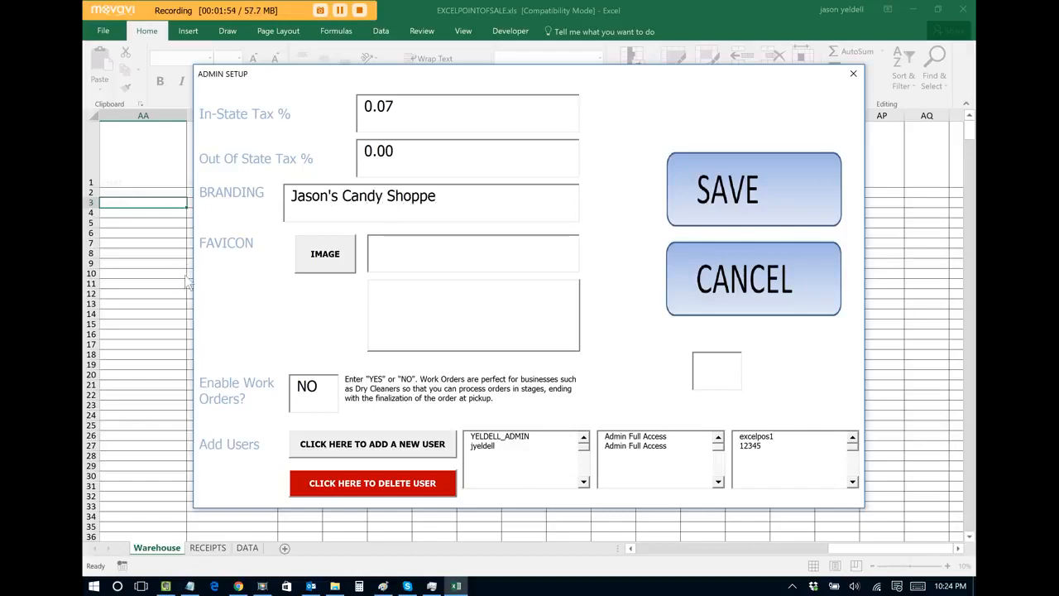
{"action": "left_click", "coordinate": [325, 261]}
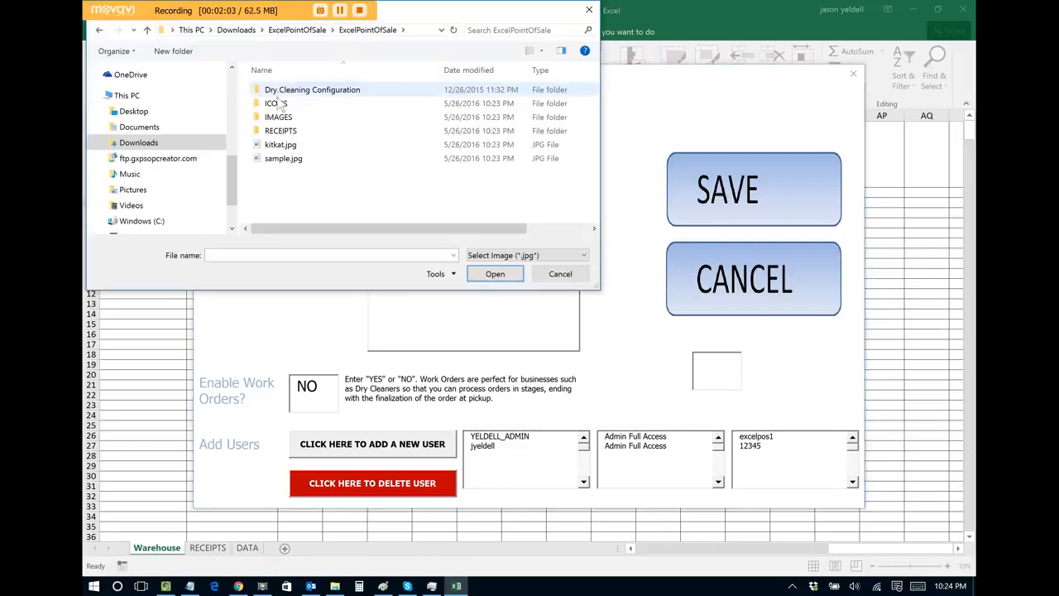
{"action": "double_click", "coordinate": [282, 121]}
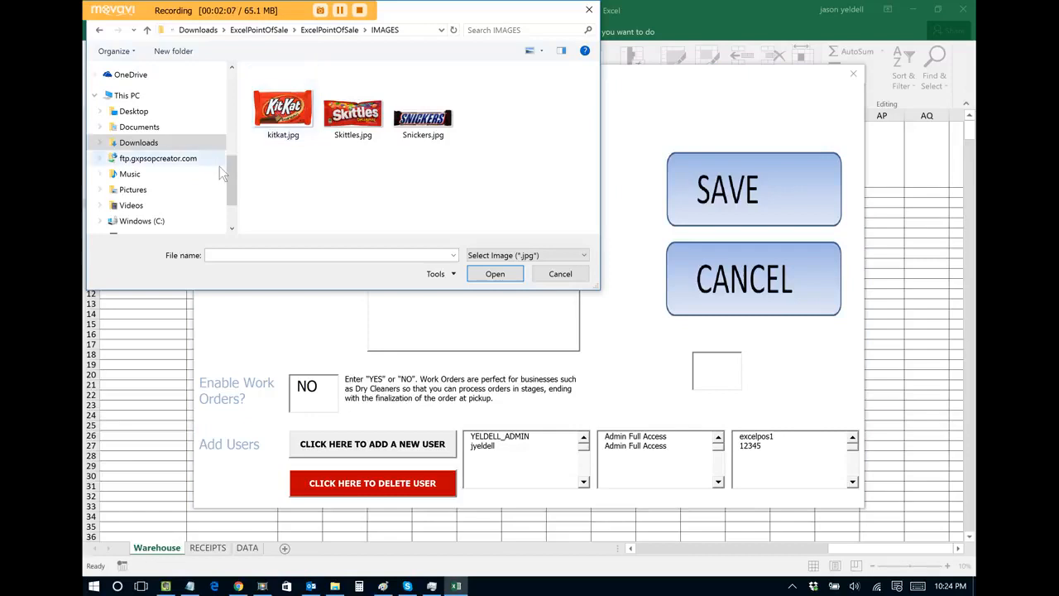
{"action": "left_click", "coordinate": [133, 190]}
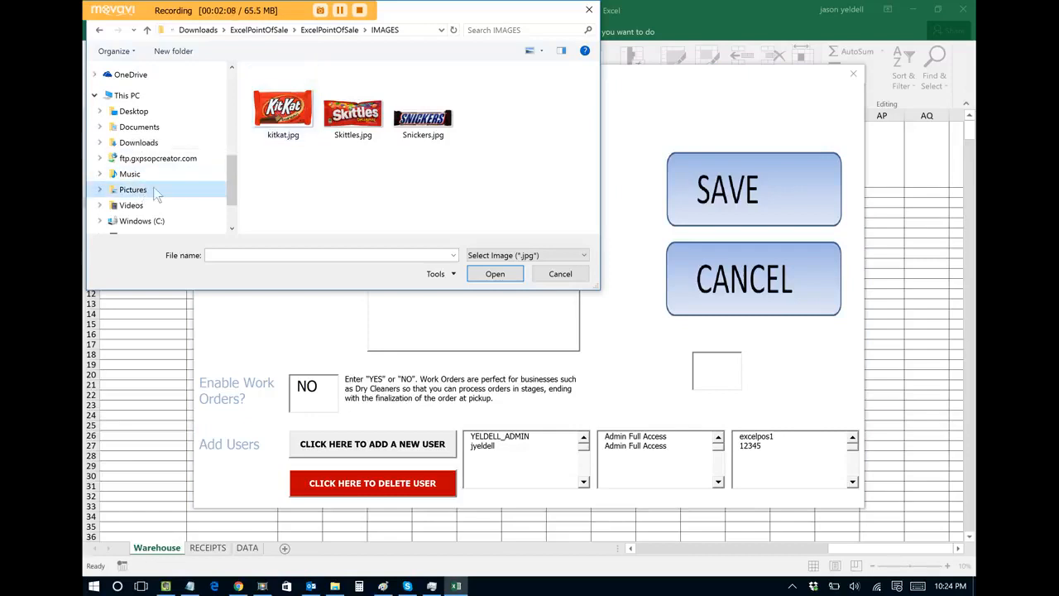
{"action": "left_click", "coordinate": [494, 30]}
{"action": "left_click", "coordinate": [489, 44]}
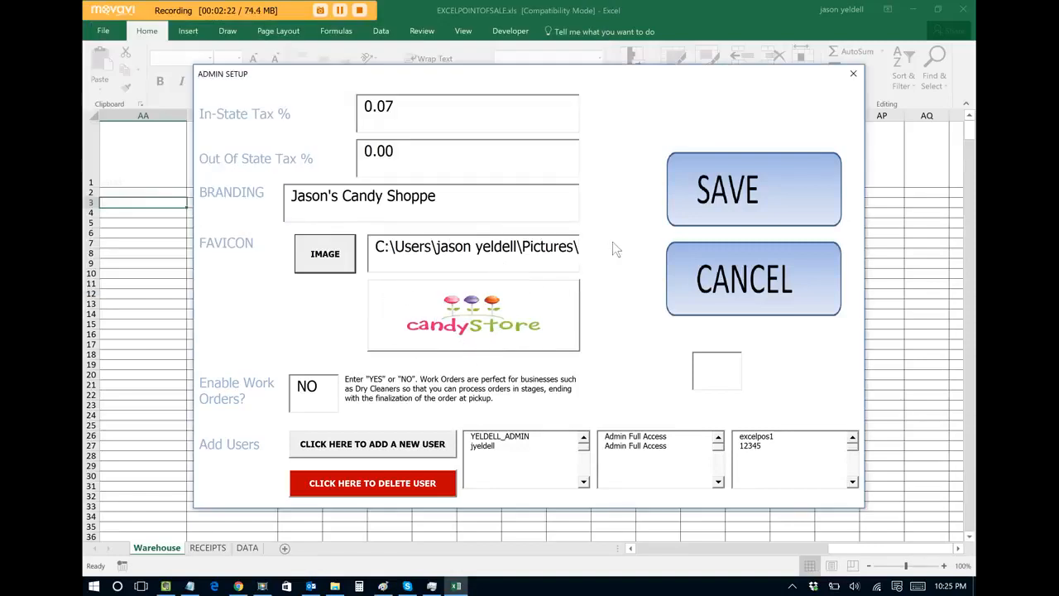
Step: Save the Admin Setup so MAIN shows the candy shop name and logo, then choose Add Product
{"action": "left_click", "coordinate": [738, 196]}
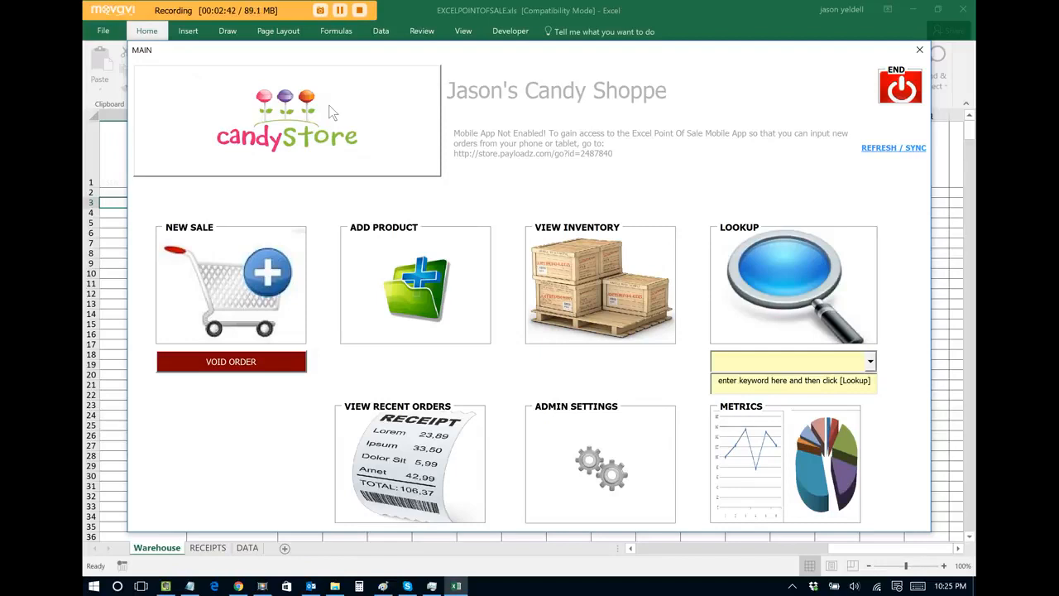
{"action": "left_click", "coordinate": [415, 287]}
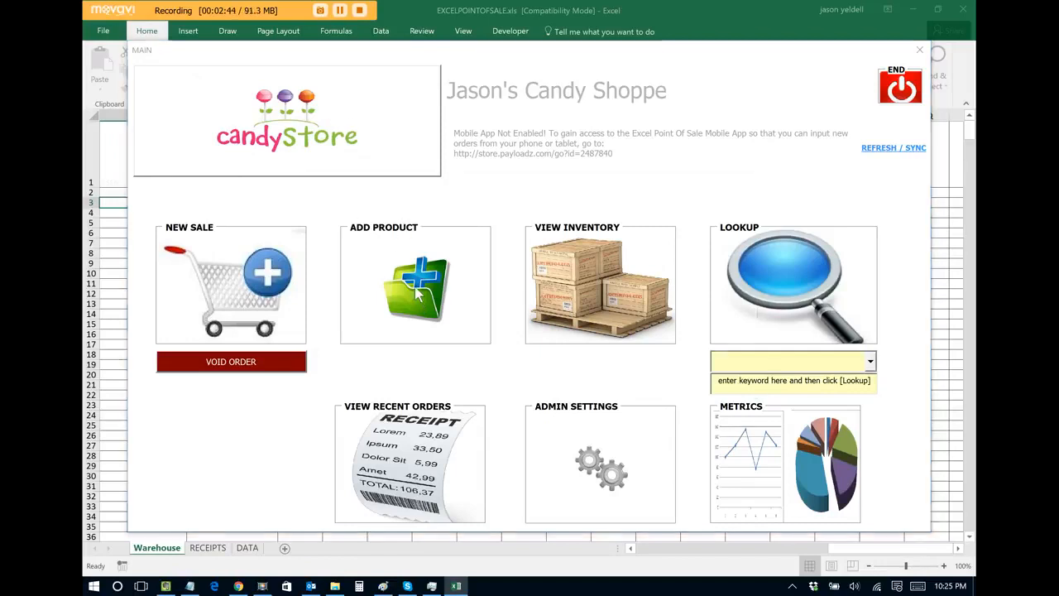
Step: Log in to the register as the cashier user to reach the New Item form
{"action": "left_click", "coordinate": [750, 238]}
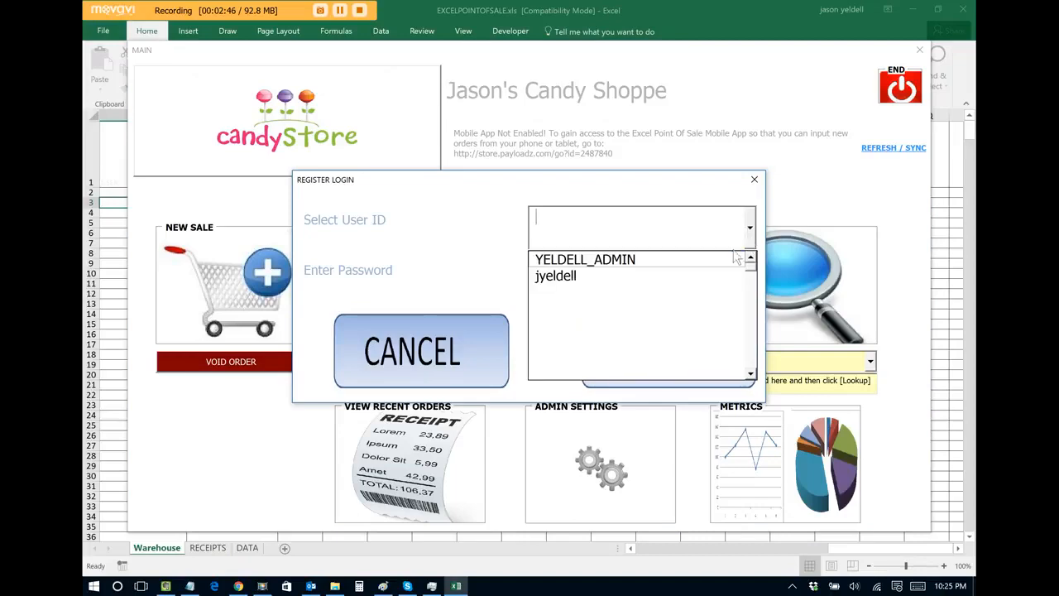
{"action": "left_click", "coordinate": [714, 274]}
{"action": "type", "text": "*****"}
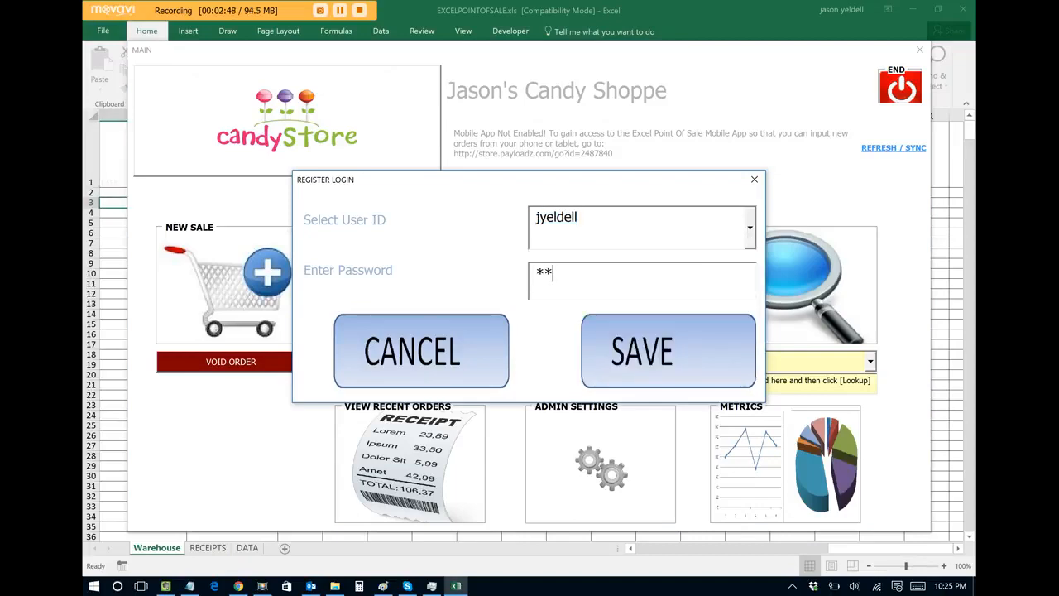
{"action": "left_click", "coordinate": [662, 339]}
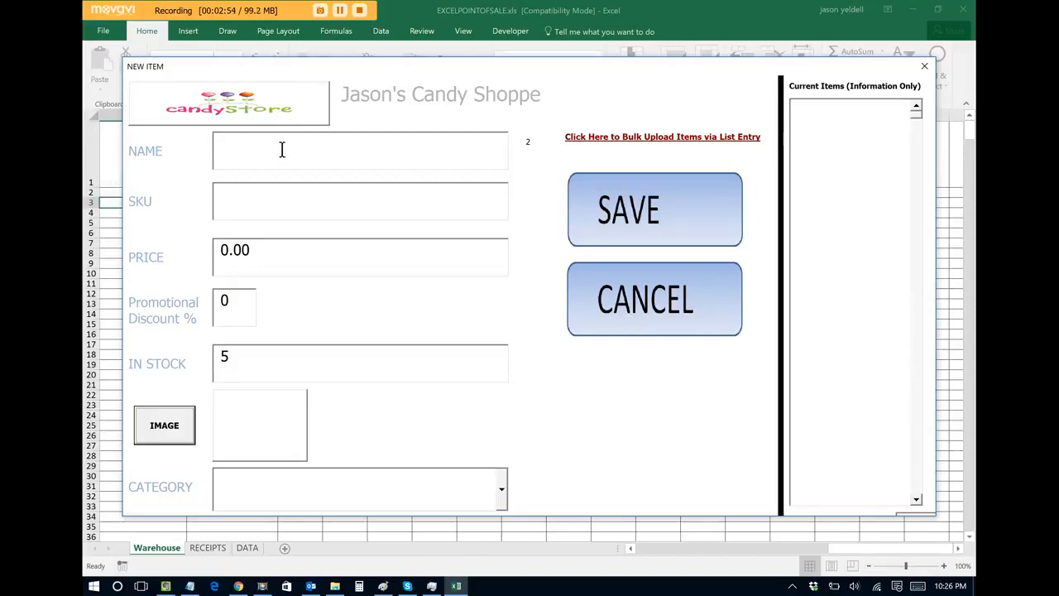
Step: Enter product name KIT KATS, SKU 0987654 and price 1.29
{"action": "left_click", "coordinate": [281, 150]}
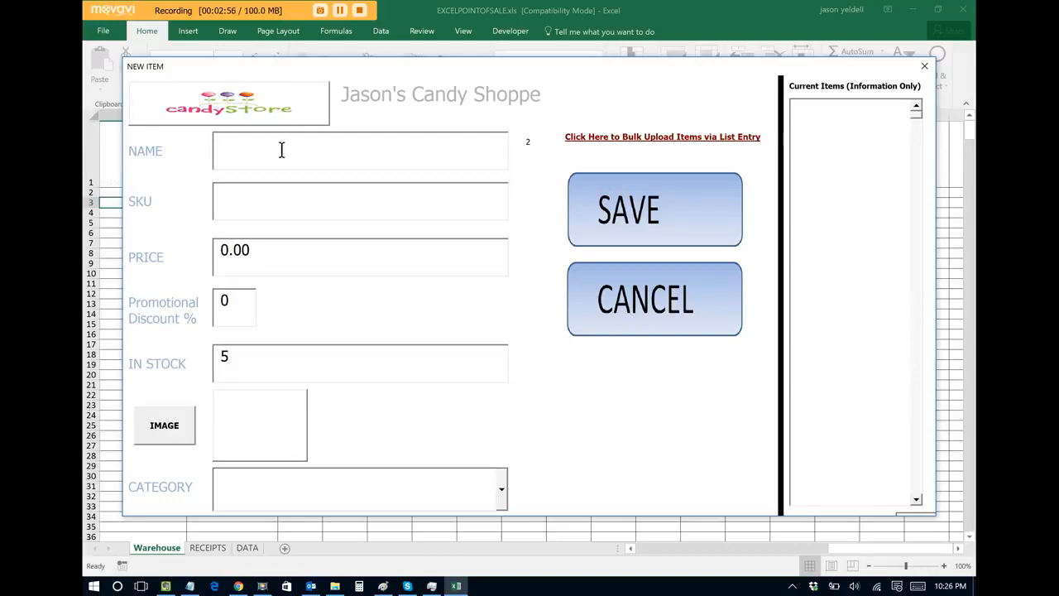
{"action": "type", "text": "KIT KATS"}
{"action": "left_click", "coordinate": [255, 201]}
{"action": "type", "text": "0987654"}
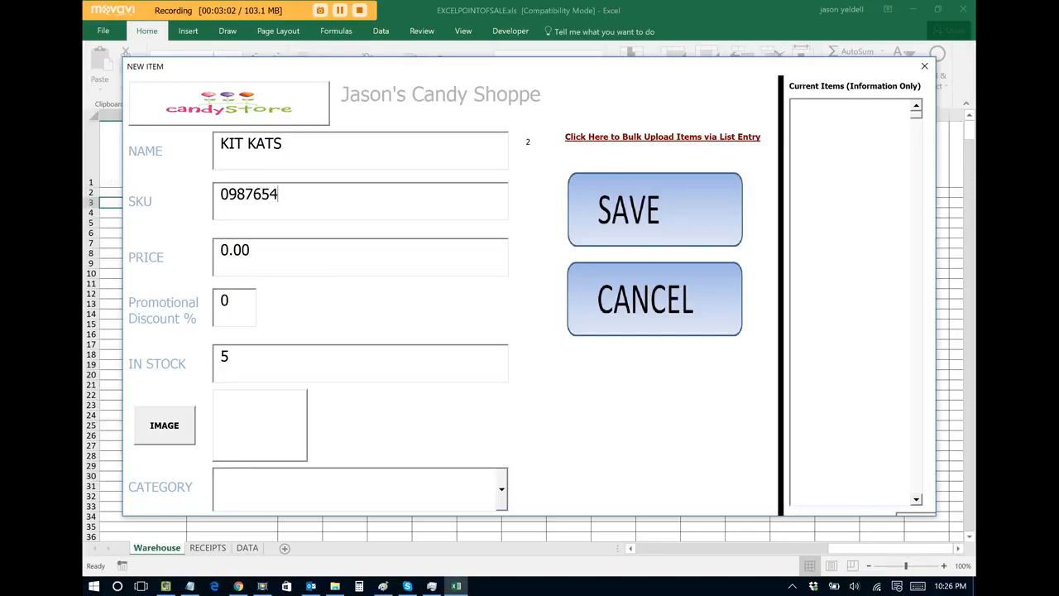
{"action": "double_click", "coordinate": [259, 248]}
{"action": "type", "text": "1.29"}
Step: Attach kitkat.jpg from Downloads\ExcelPointOfSale\IMAGES and save the KIT KATS product
{"action": "left_click", "coordinate": [173, 424]}
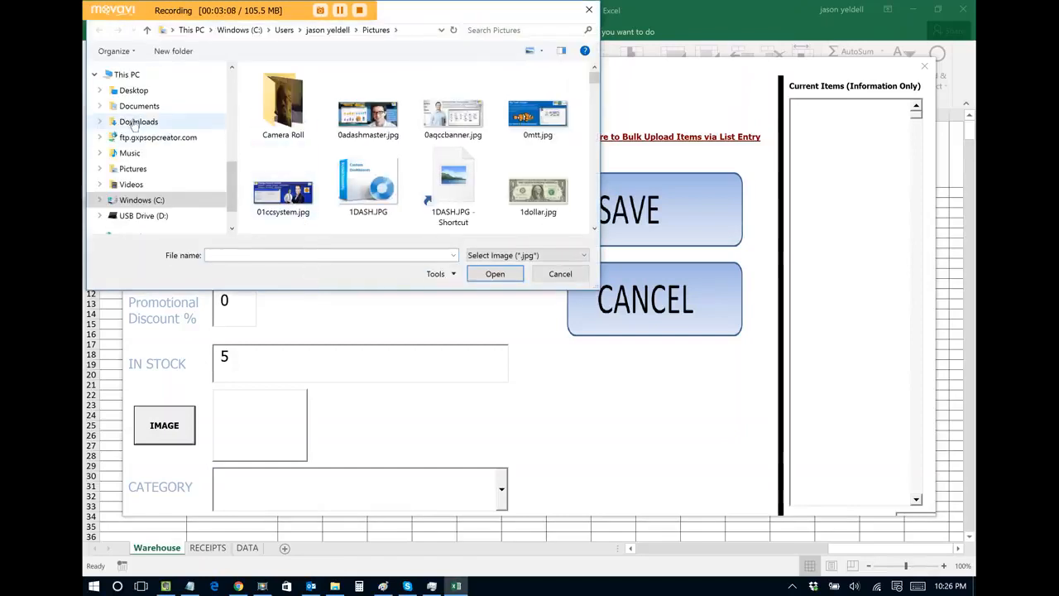
{"action": "left_click", "coordinate": [132, 122]}
{"action": "double_click", "coordinate": [260, 91]}
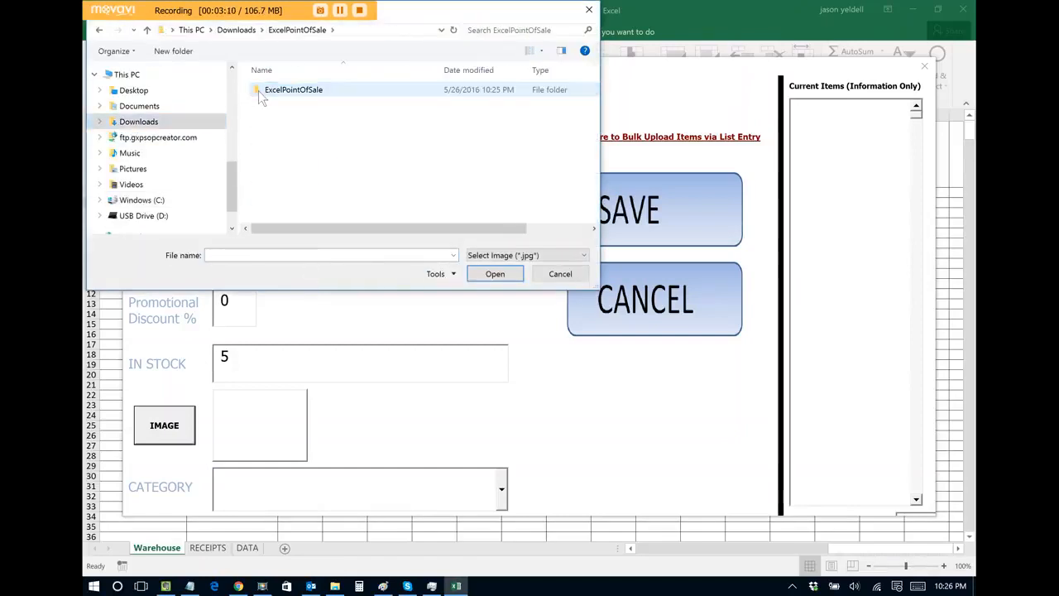
{"action": "double_click", "coordinate": [288, 93]}
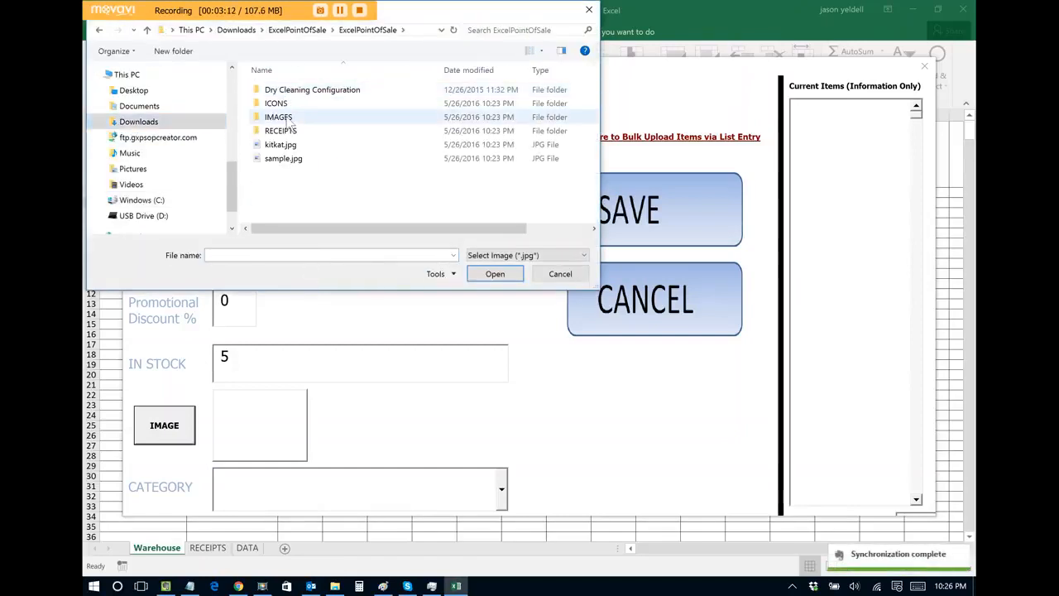
{"action": "double_click", "coordinate": [288, 120]}
{"action": "double_click", "coordinate": [288, 101]}
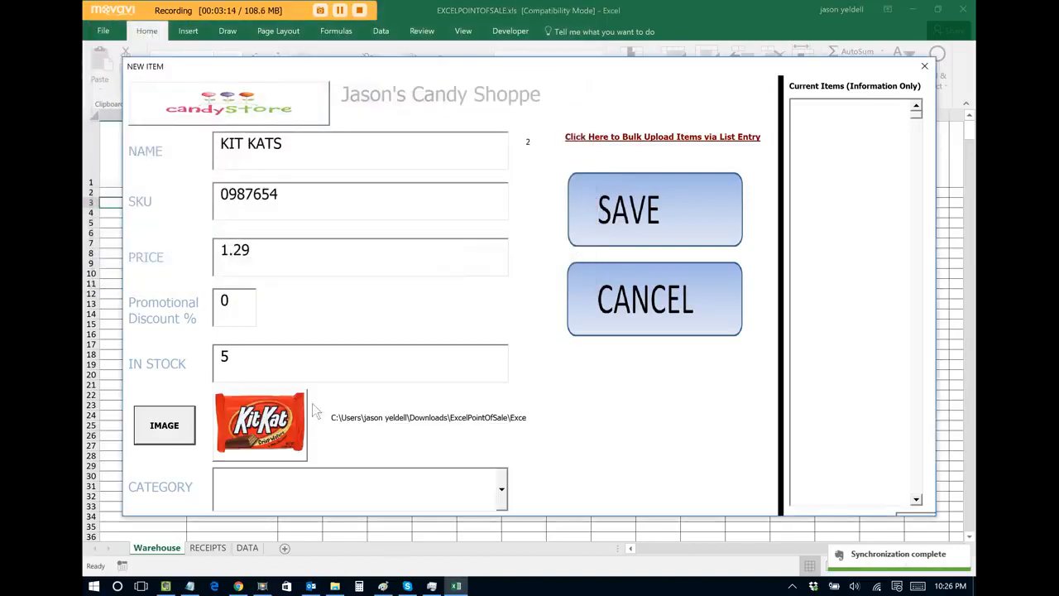
{"action": "left_click", "coordinate": [629, 214]}
{"action": "left_click", "coordinate": [557, 342]}
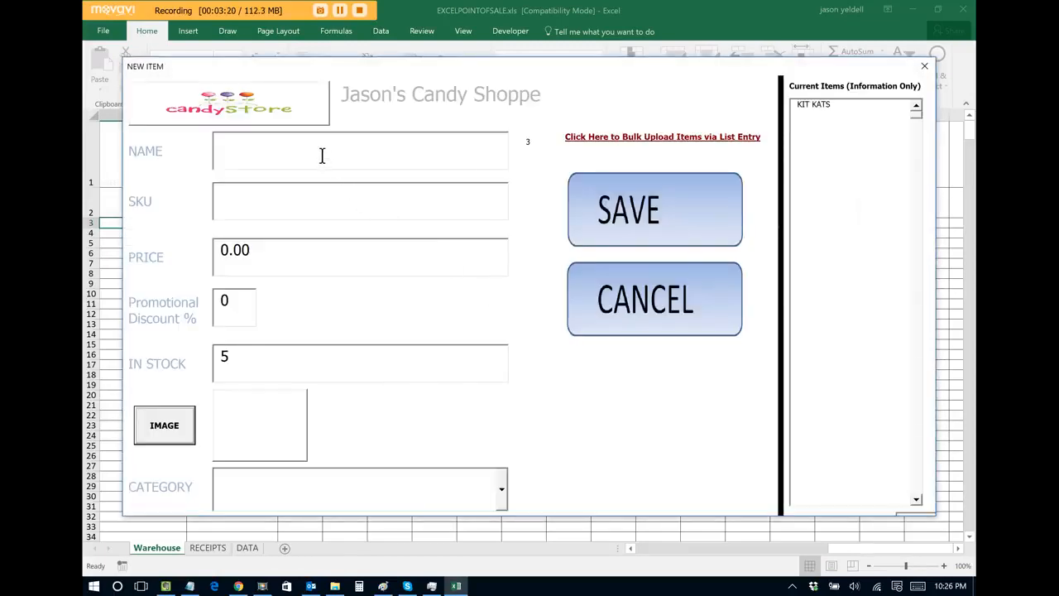
Step: Enter Skittles as the new product name with SKU 1234570
{"action": "left_click", "coordinate": [322, 156]}
{"action": "type", "text": "Skittle"}
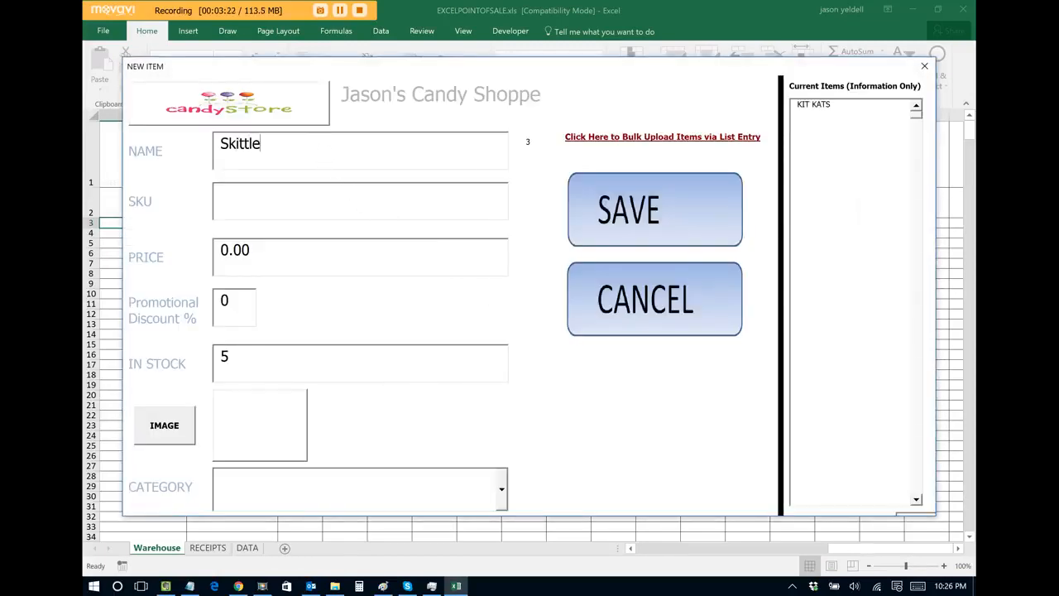
{"action": "type", "text": "s"}
{"action": "left_click", "coordinate": [328, 198]}
{"action": "type", "text": "123457"}
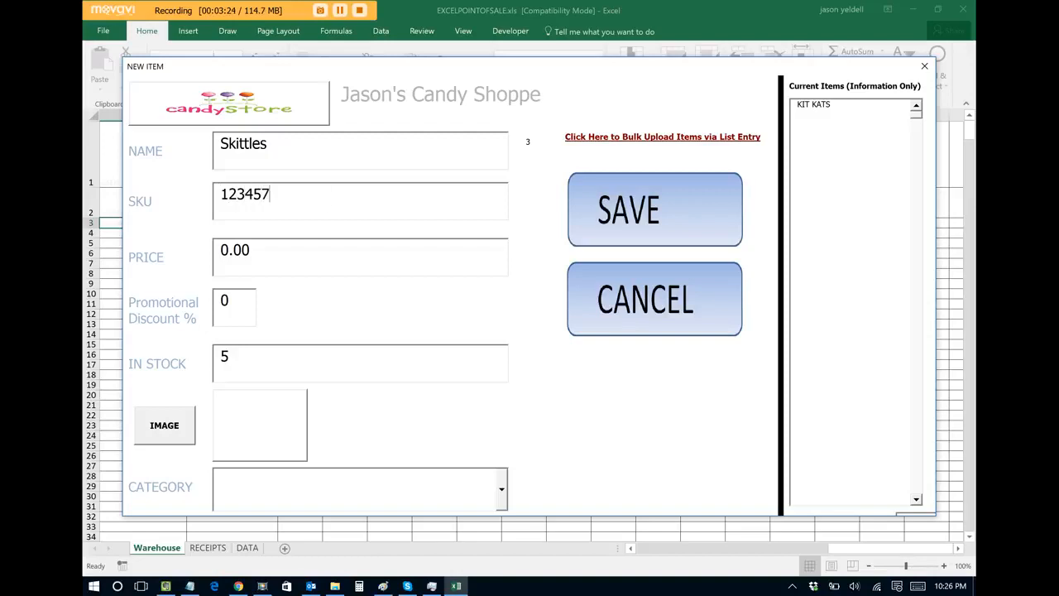
{"action": "type", "text": "0"}
Step: Attach the Skittles picture, save the 1.99 product, and return to the main menu
{"action": "key", "text": "Tab"}
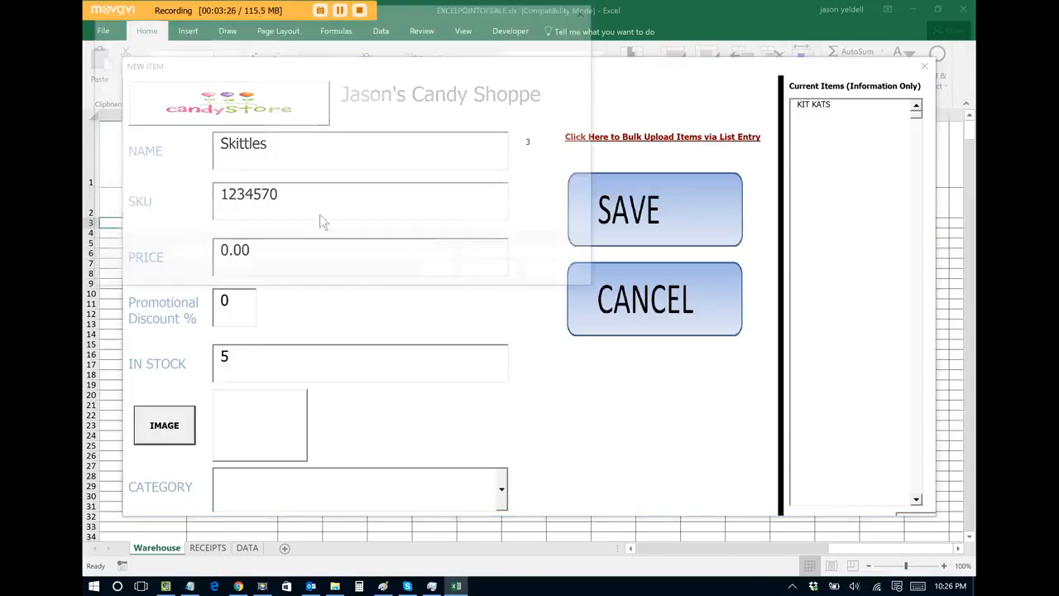
{"action": "double_click", "coordinate": [352, 94]}
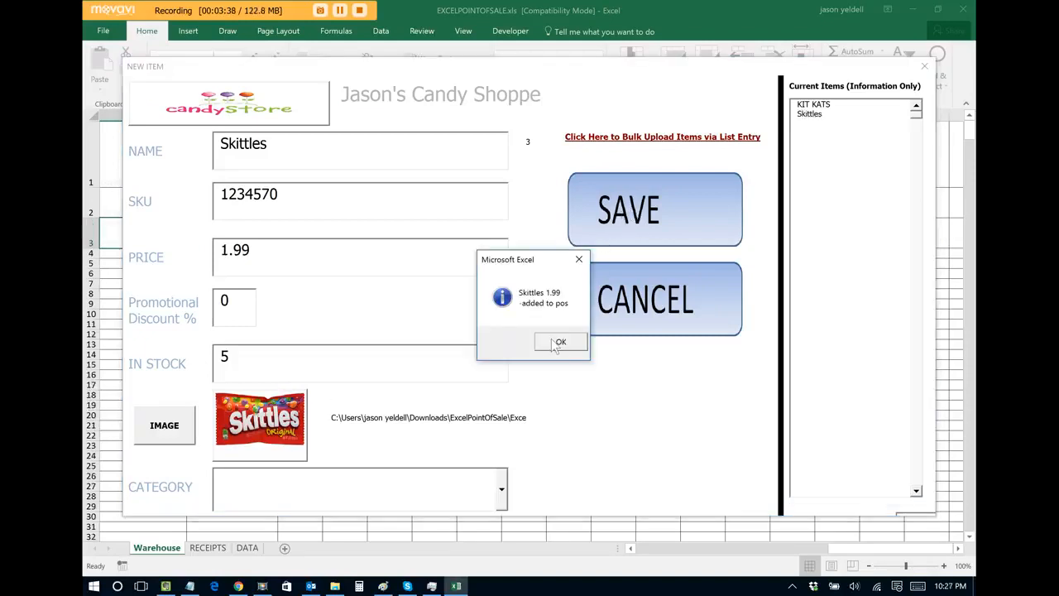
{"action": "left_click", "coordinate": [557, 345]}
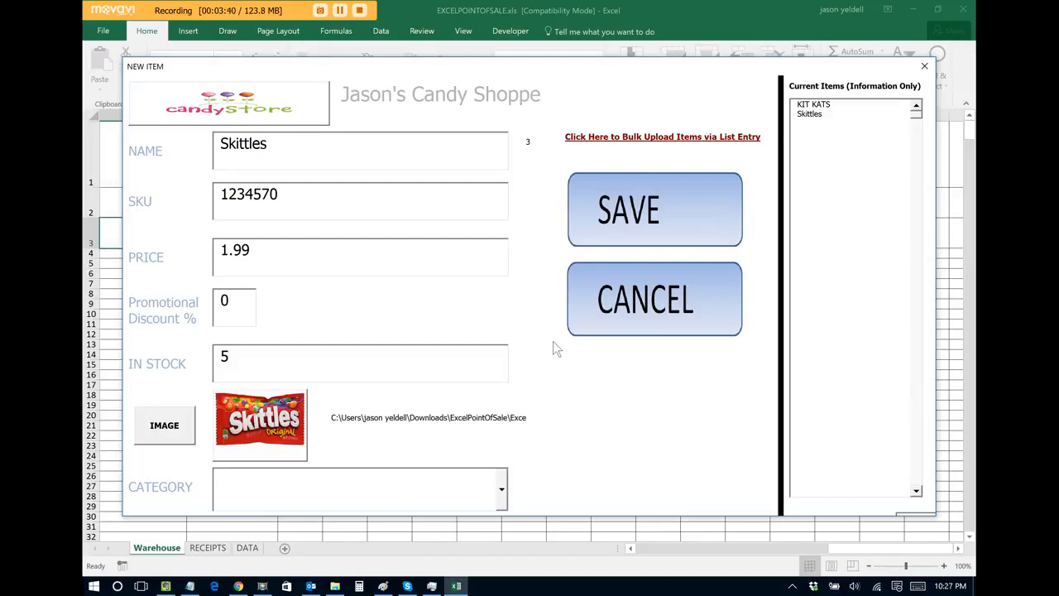
{"action": "left_click", "coordinate": [656, 296]}
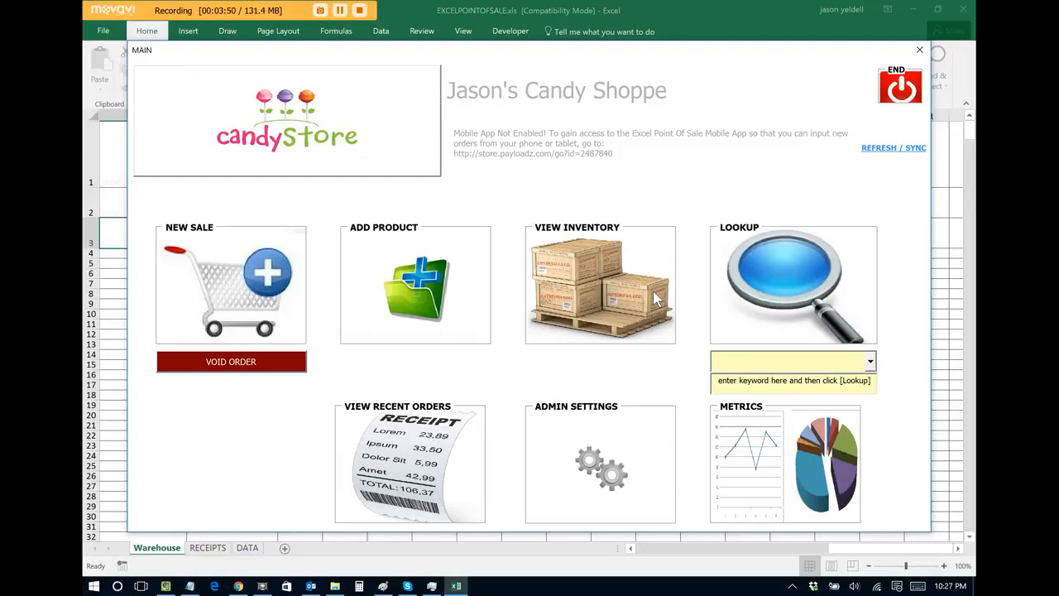
Step: Begin a new sale with the cashier assigned in Assigned Cashier ID, opening the KitKat/Skittles order screen
{"action": "left_click", "coordinate": [238, 290]}
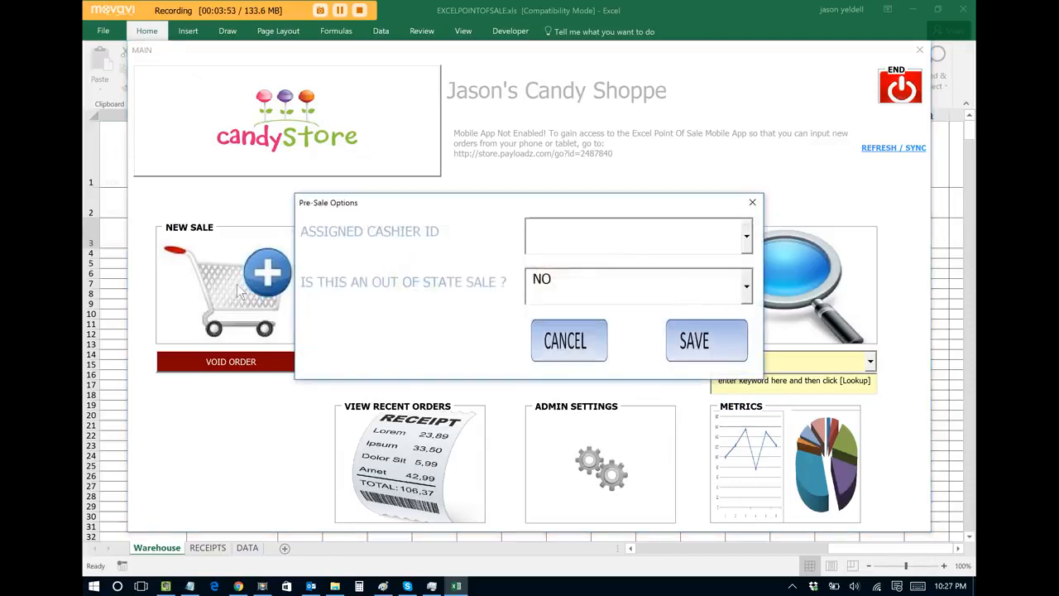
{"action": "left_click", "coordinate": [747, 237]}
{"action": "left_click", "coordinate": [720, 281]}
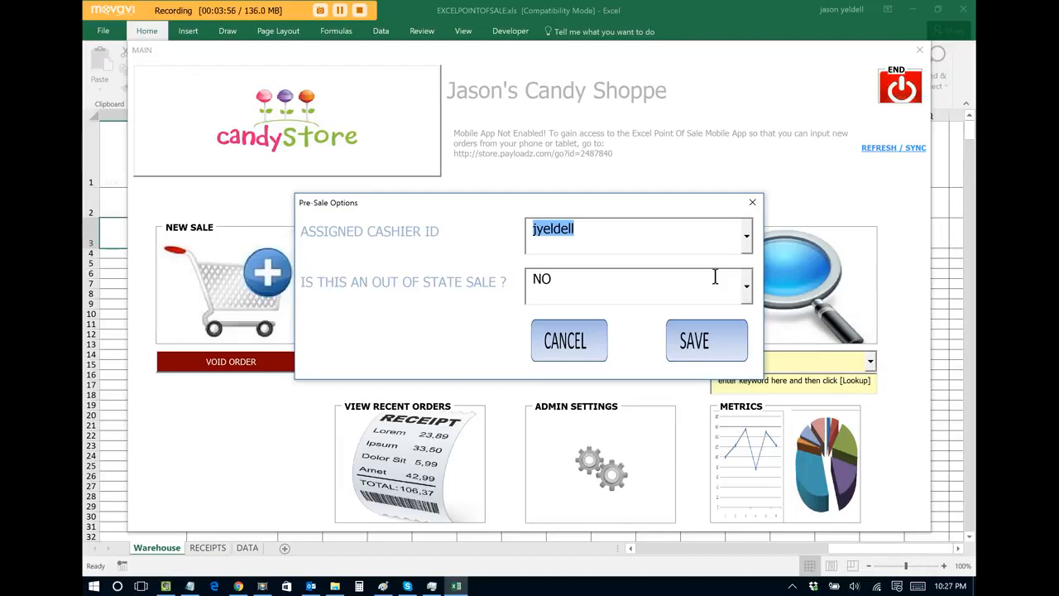
{"action": "left_click", "coordinate": [711, 344]}
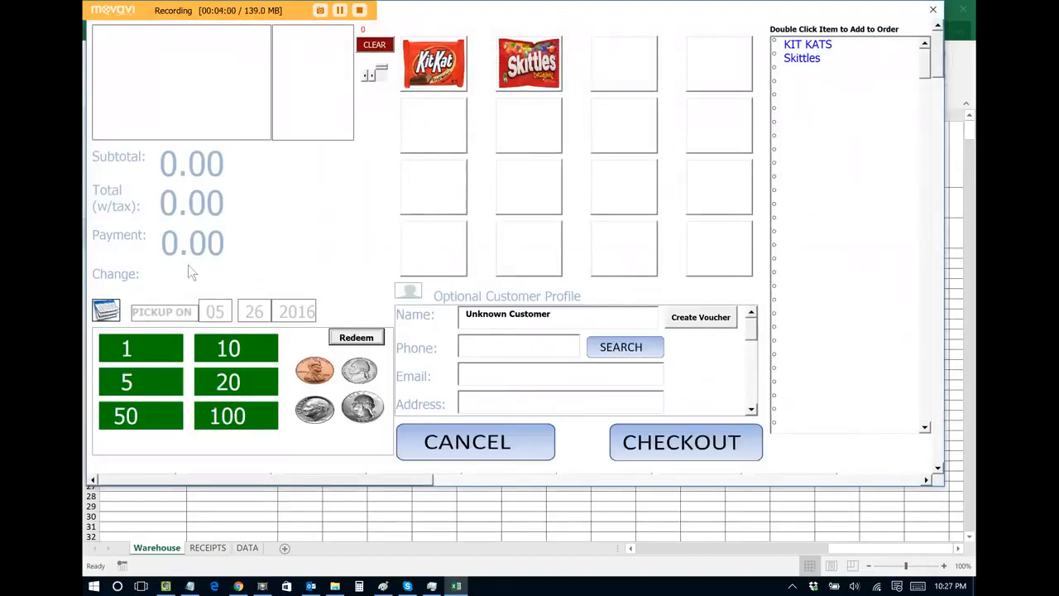
Step: Add two Skittles to the order and set the payment amount to 5.00
{"action": "left_click", "coordinate": [534, 73]}
{"action": "left_click", "coordinate": [534, 73]}
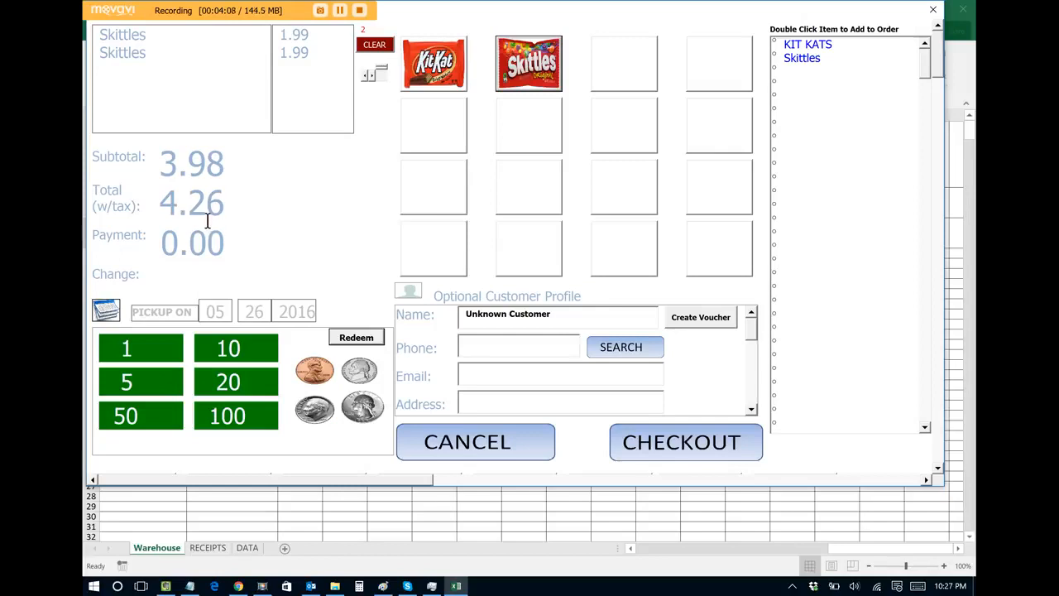
{"action": "left_click_drag", "start_coordinate": [227, 240], "coordinate": [148, 253]}
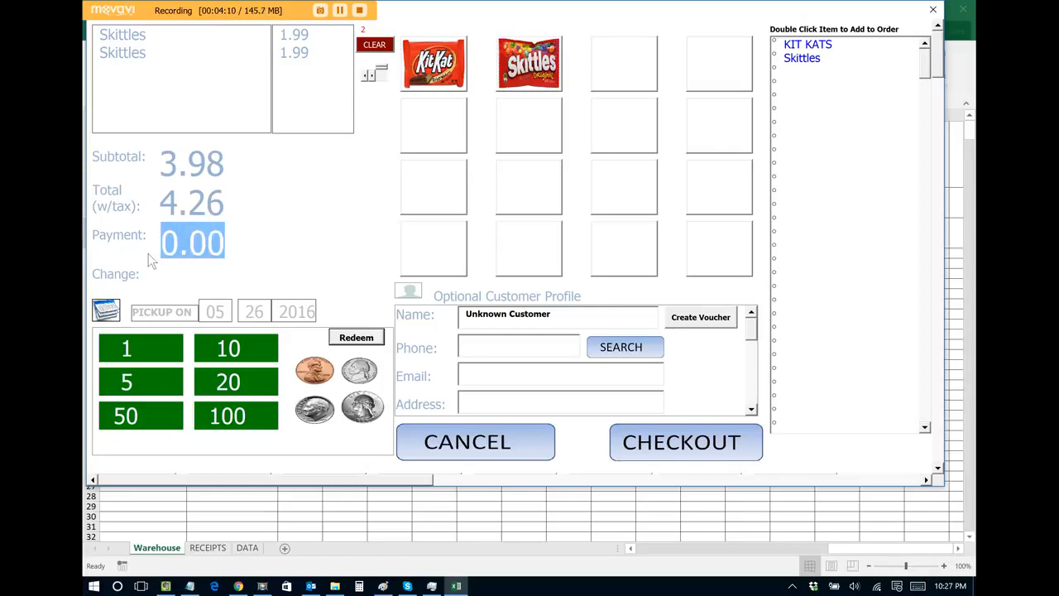
{"action": "type", "text": "5.00"}
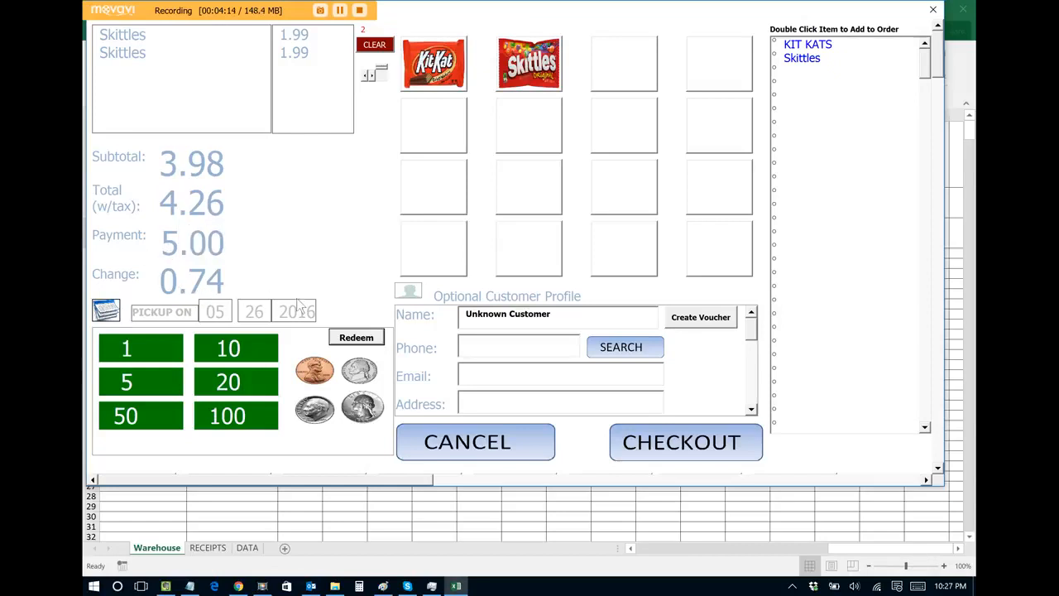
Step: Check out with cash and confirm the 5.00 payment with 0.74 change
{"action": "left_click", "coordinate": [696, 447]}
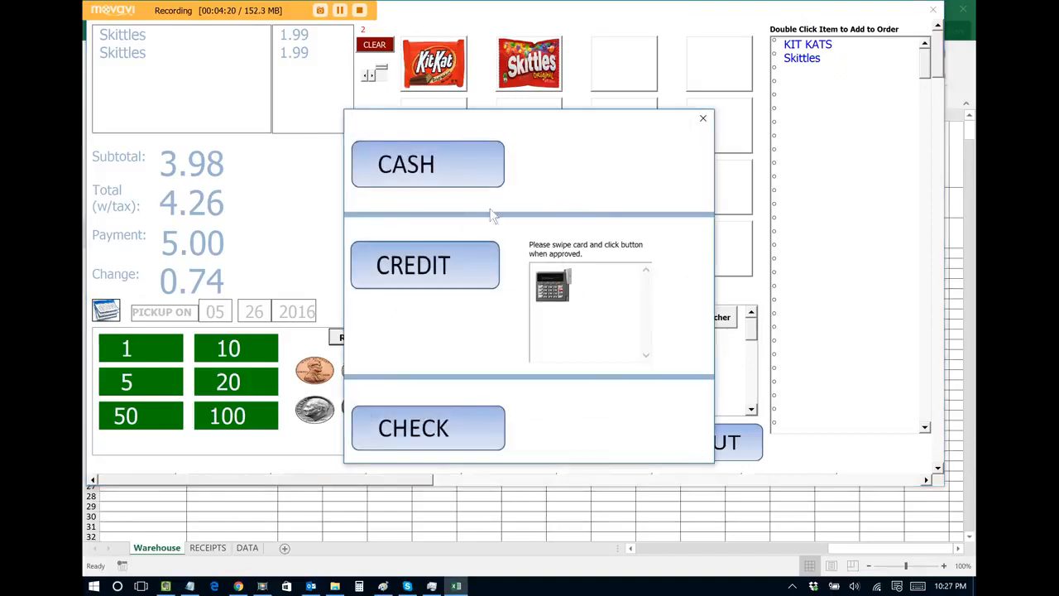
{"action": "left_click", "coordinate": [445, 175]}
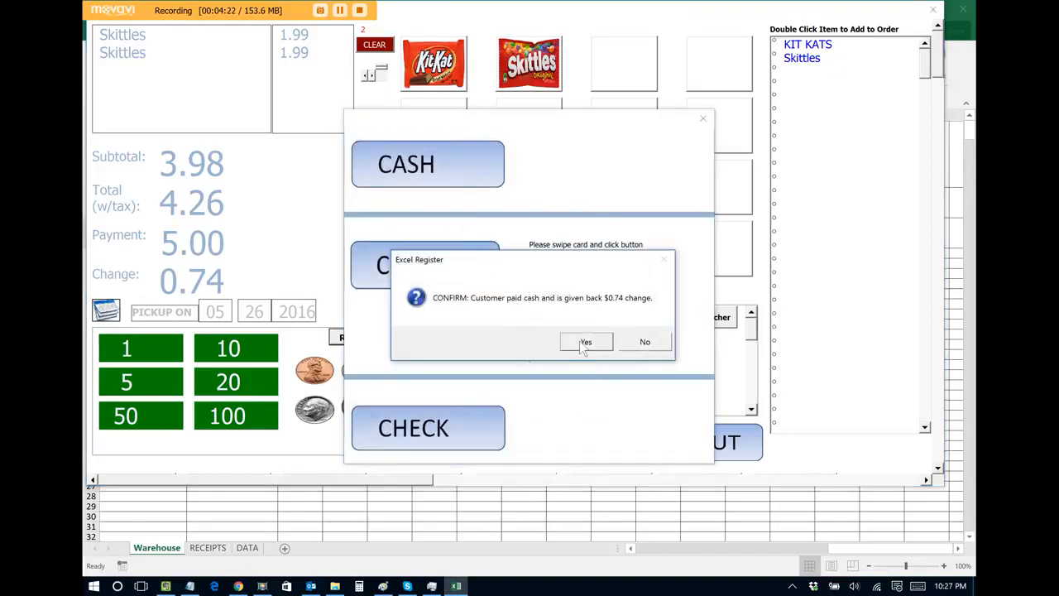
{"action": "left_click", "coordinate": [584, 343]}
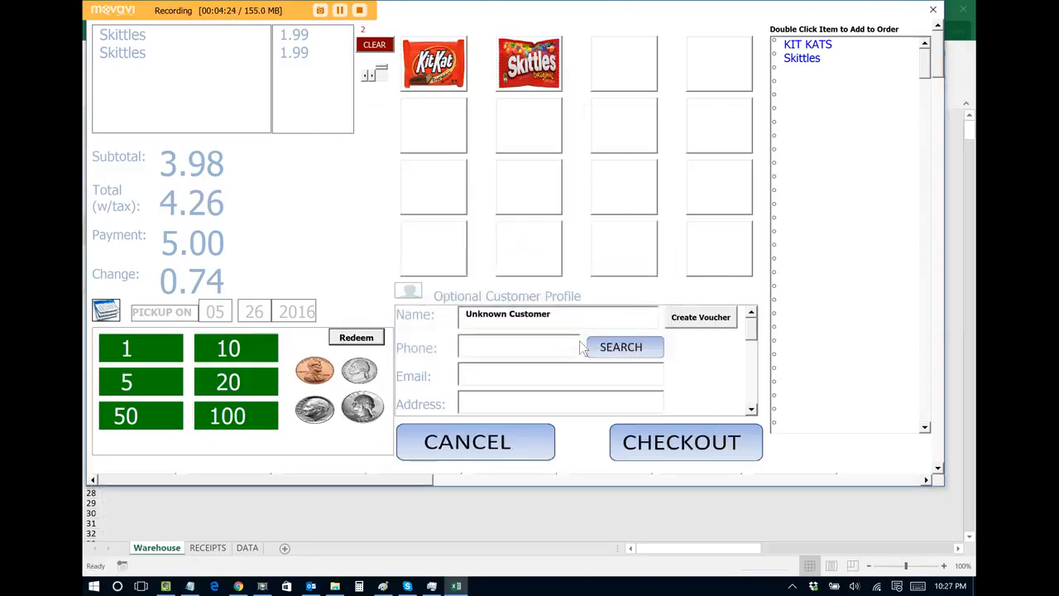